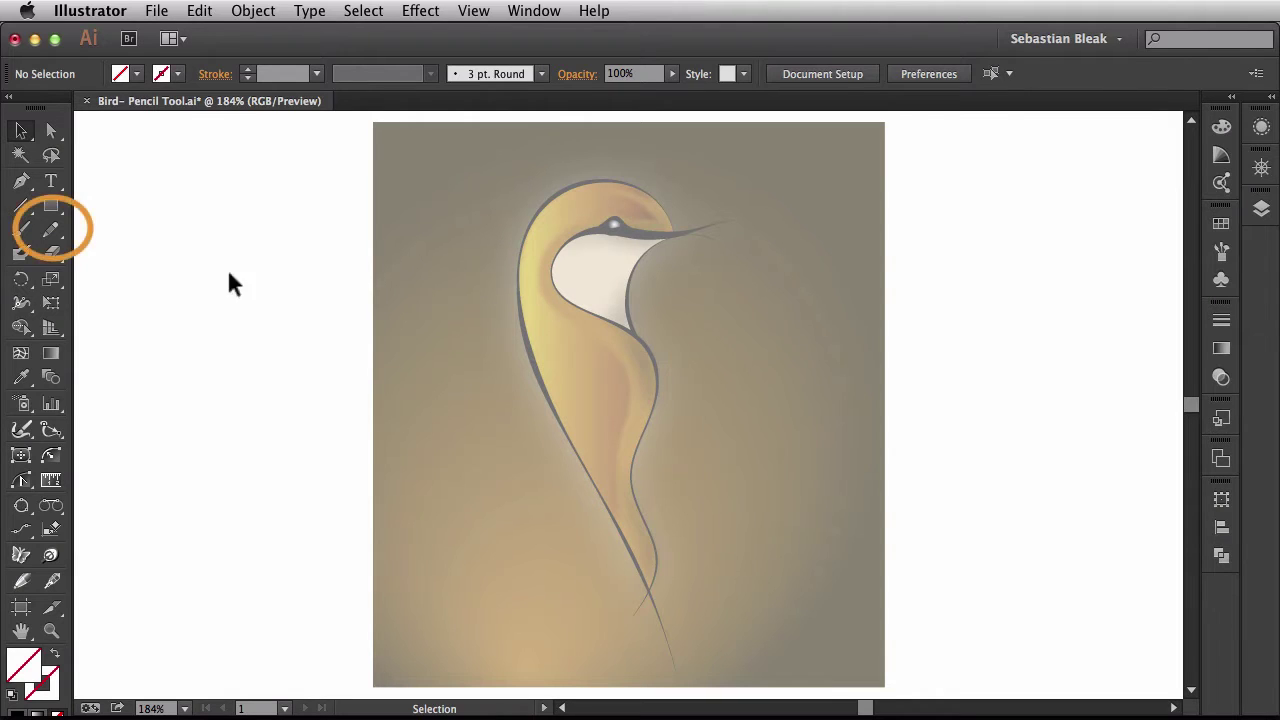
Step: Select the Pencil tool to draw freehand over the bird illustration
click(51, 229)
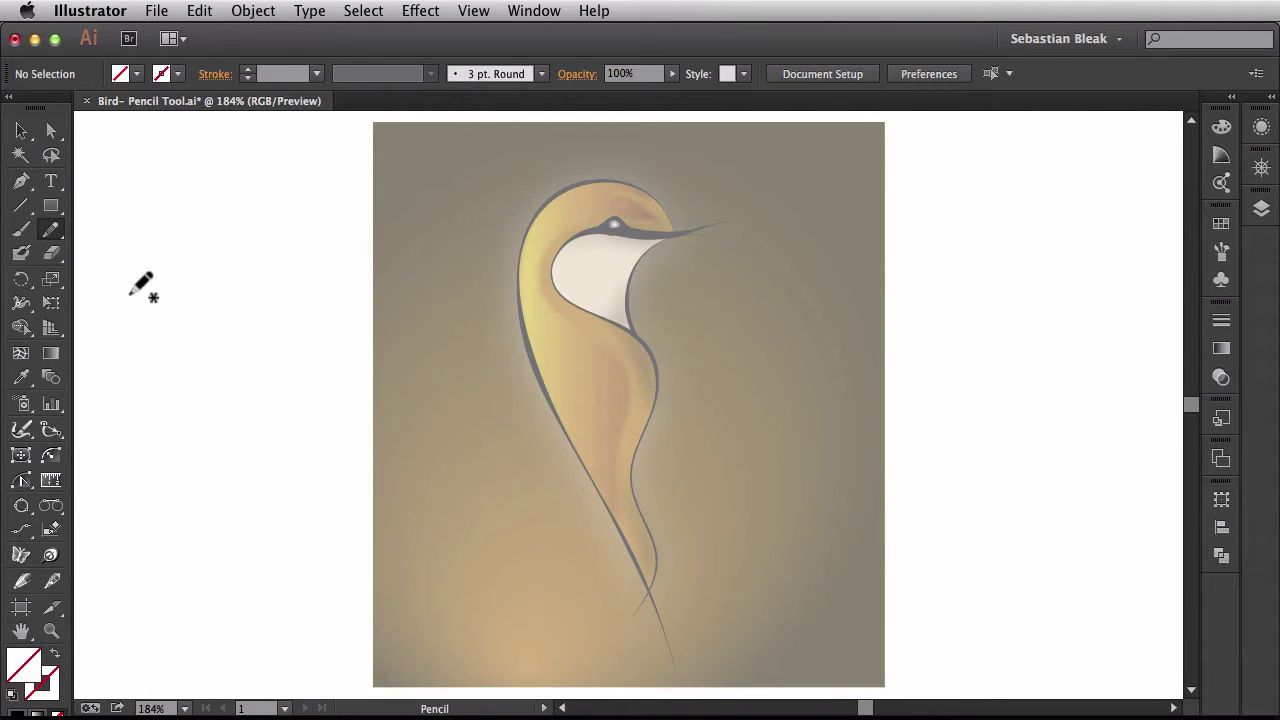
Step: Reset the Pencil Tool Options and set Fidelity one tick left of Smooth
double_click(51, 232)
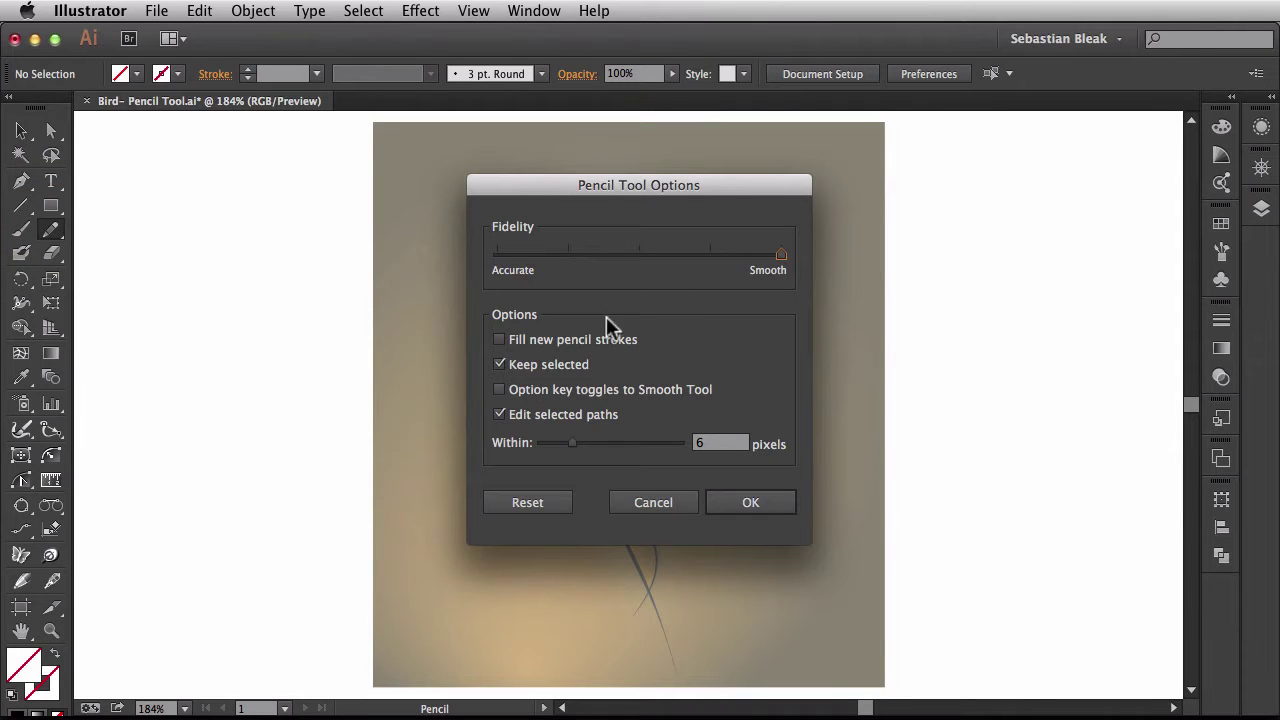
click(553, 500)
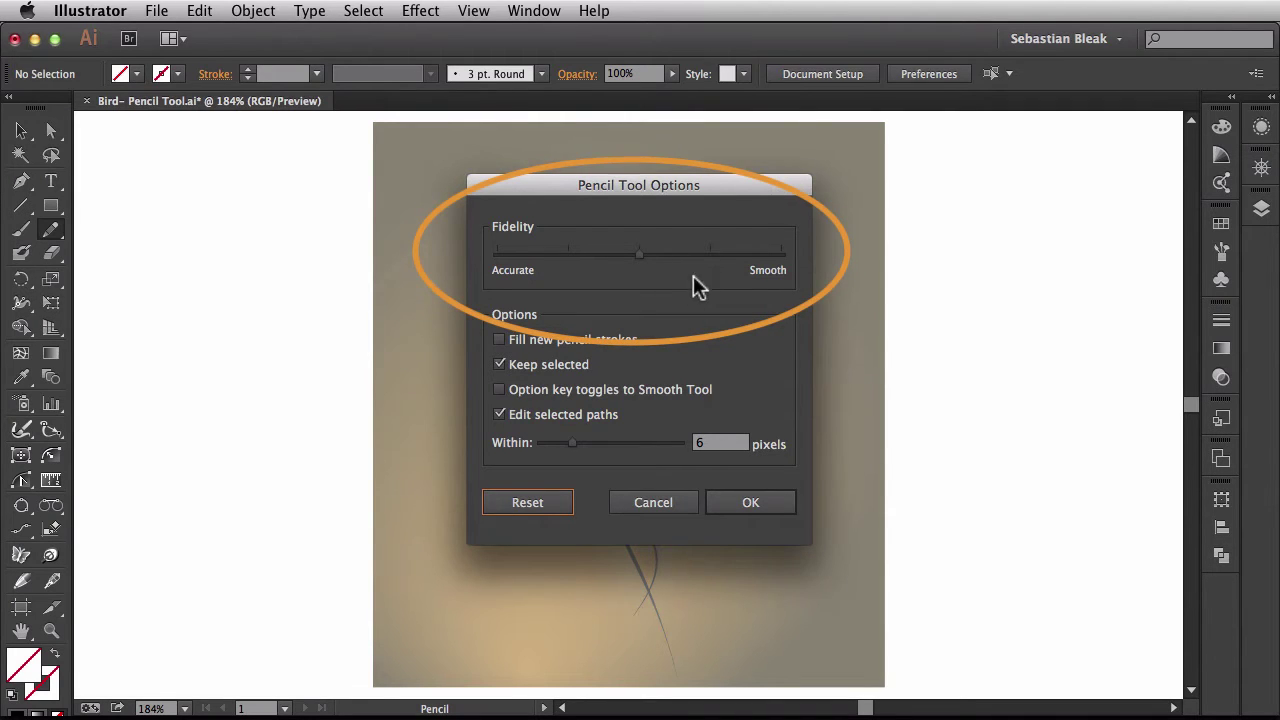
drag(638, 253, 510, 256)
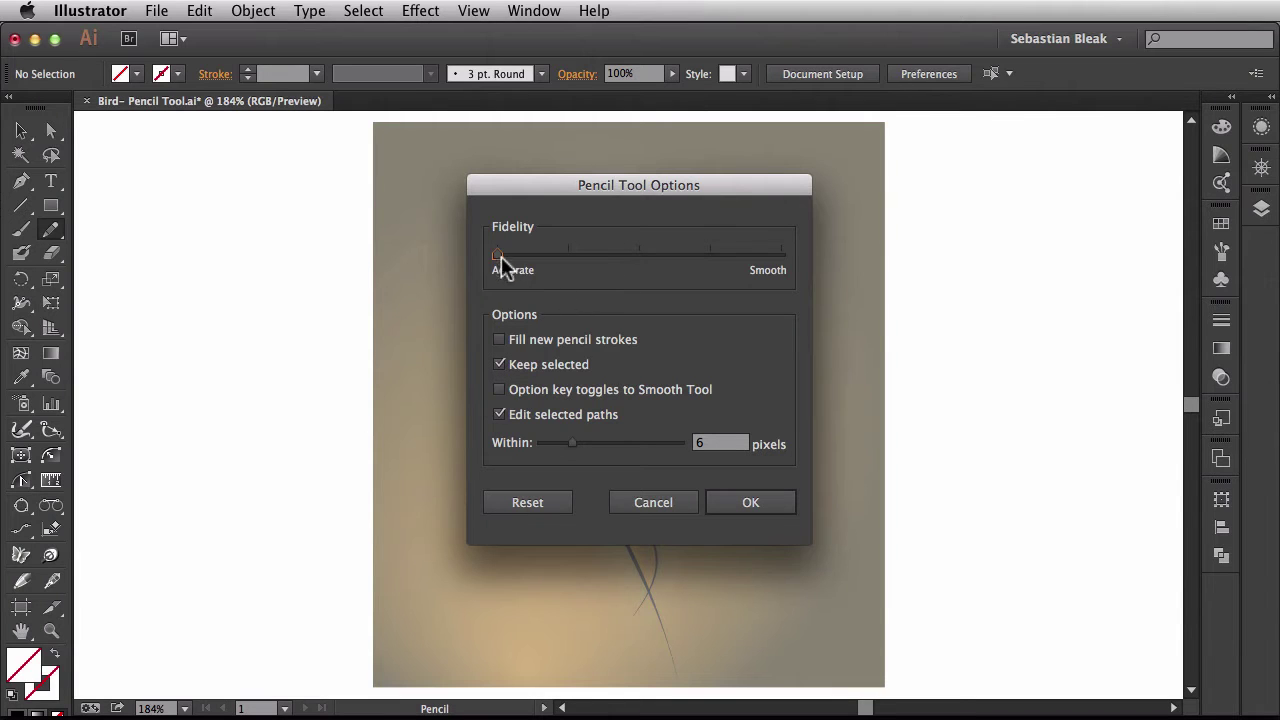
drag(498, 254, 800, 258)
drag(780, 262, 643, 263)
Step: Try Within values of 17 and 4 pixels, then reset to the 6-pixel default and apply
drag(570, 443, 660, 486)
drag(651, 445, 565, 449)
click(547, 508)
click(735, 502)
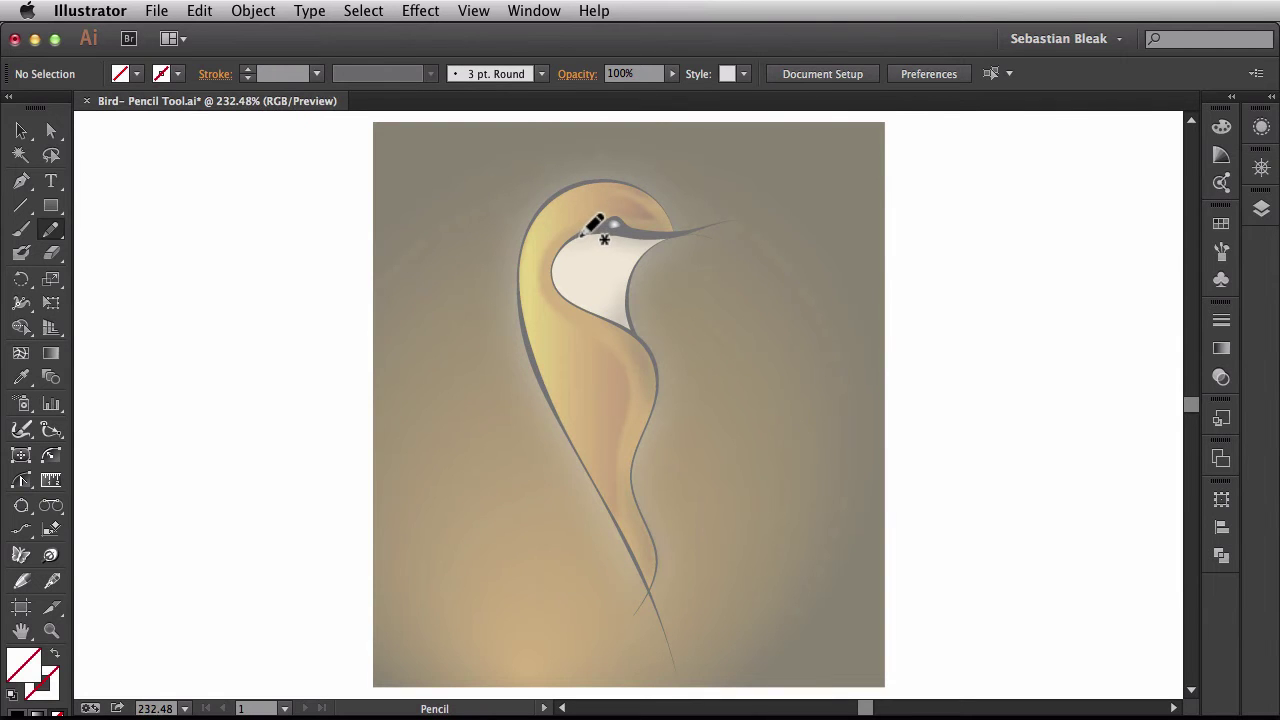
Step: Zoom in and trace the top and left edge of the bird's head with the Pencil
scroll(581, 234, up, 2)
scroll(581, 234, up, 1)
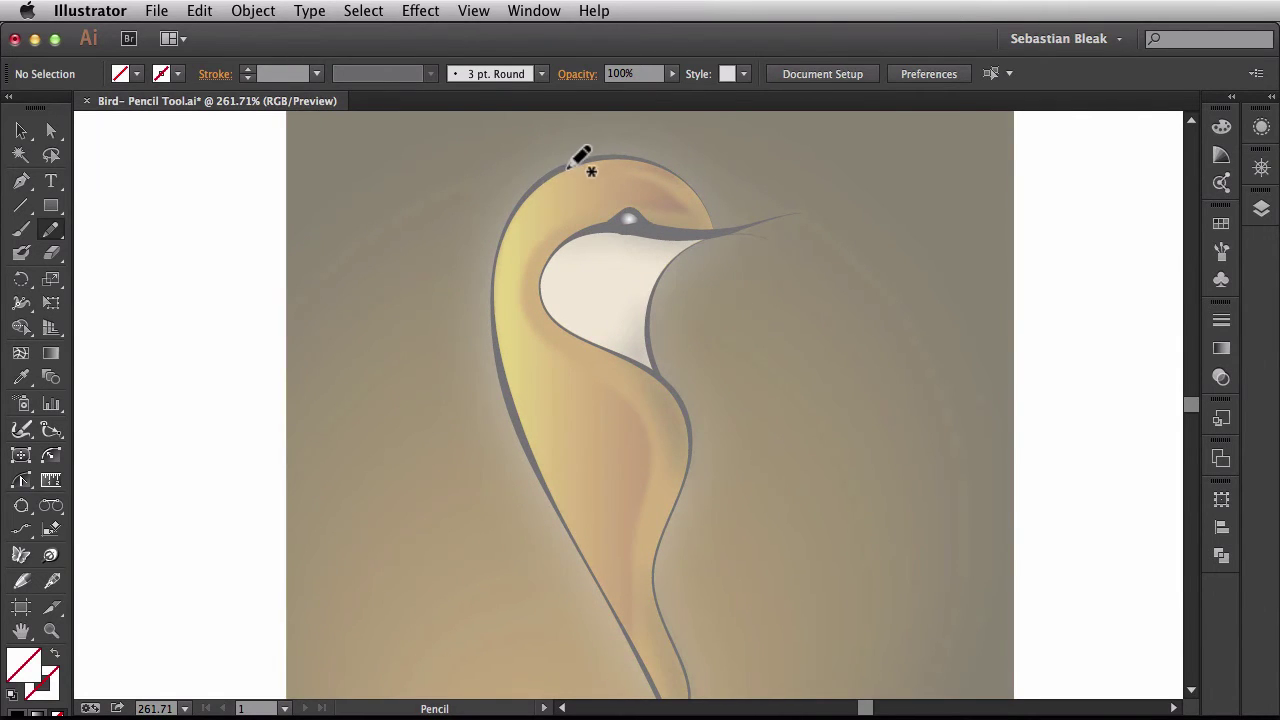
mouse_move(561, 171)
mouse_down()
mouse_move(510, 253)
mouse_move(510, 224)
mouse_move(487, 283)
mouse_up()
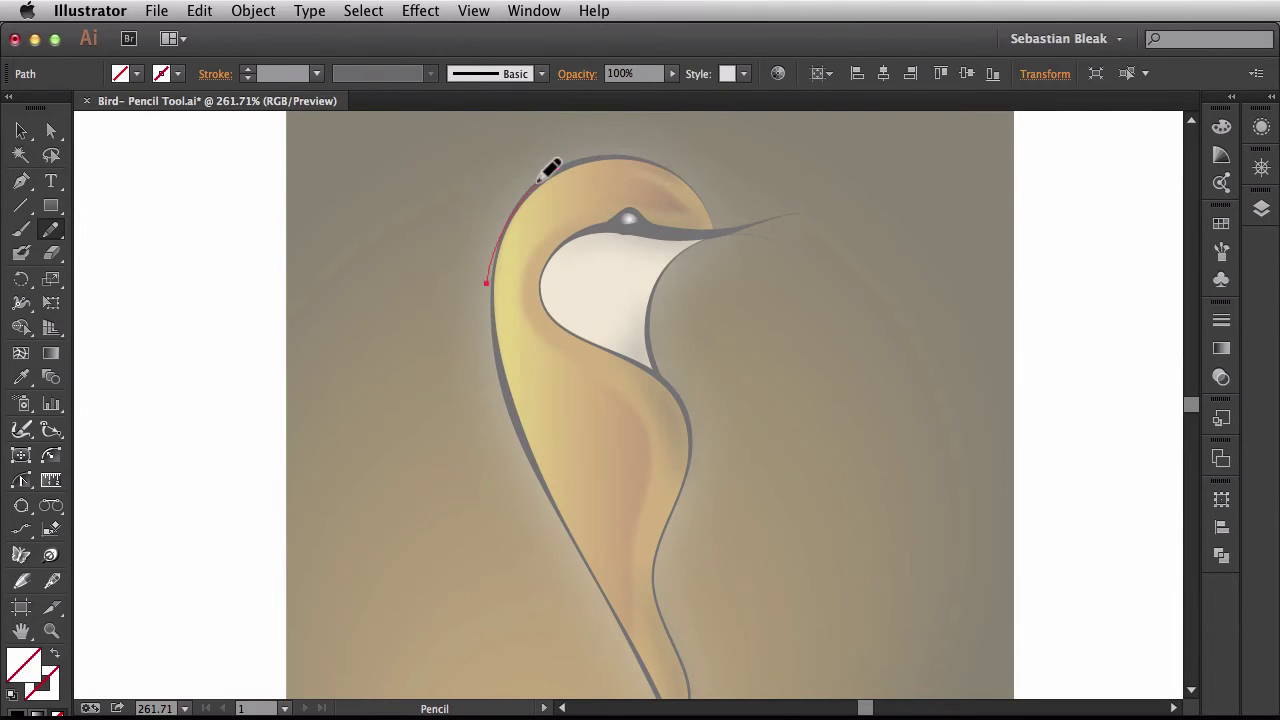
drag(531, 189, 491, 334)
drag(531, 184, 491, 337)
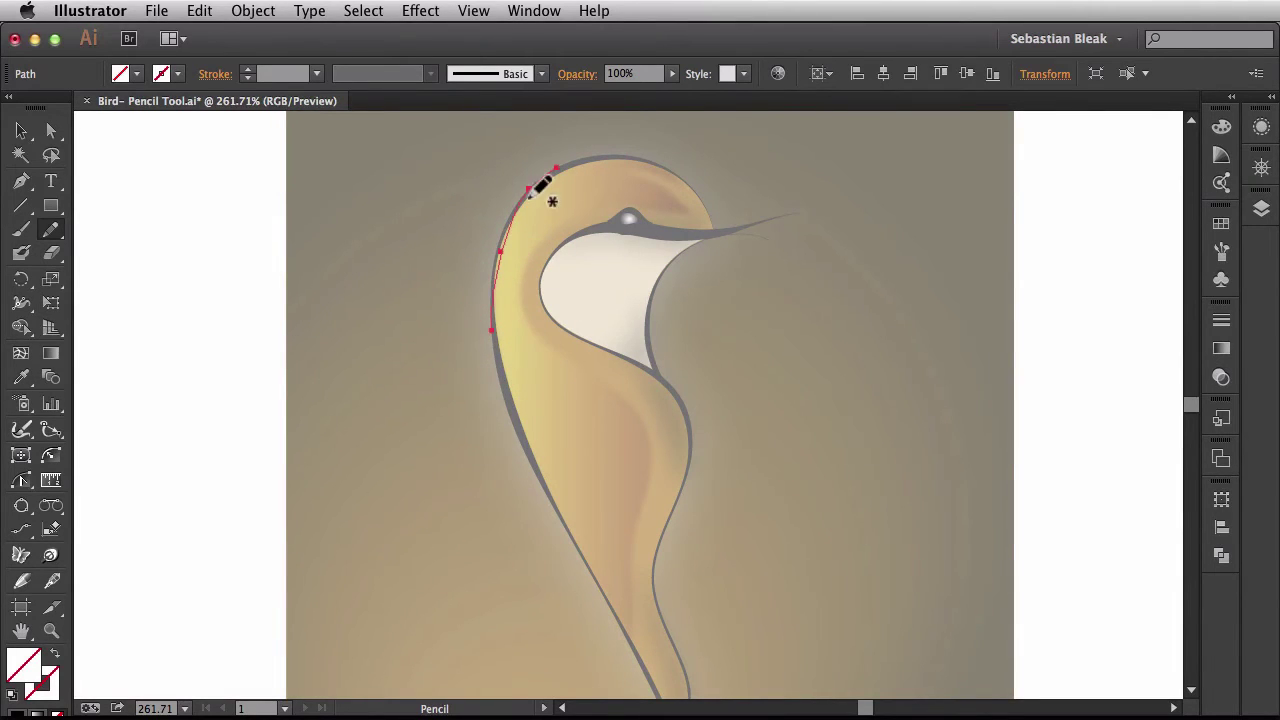
drag(531, 191, 500, 335)
drag(499, 281, 508, 405)
drag(500, 277, 515, 447)
mouse_move(503, 289)
mouse_down()
mouse_move(539, 485)
mouse_move(400, 334)
mouse_up()
Step: Pan down and extend the pencil outline along the left side of the neck
key(space)
drag(363, 234, 400, 377)
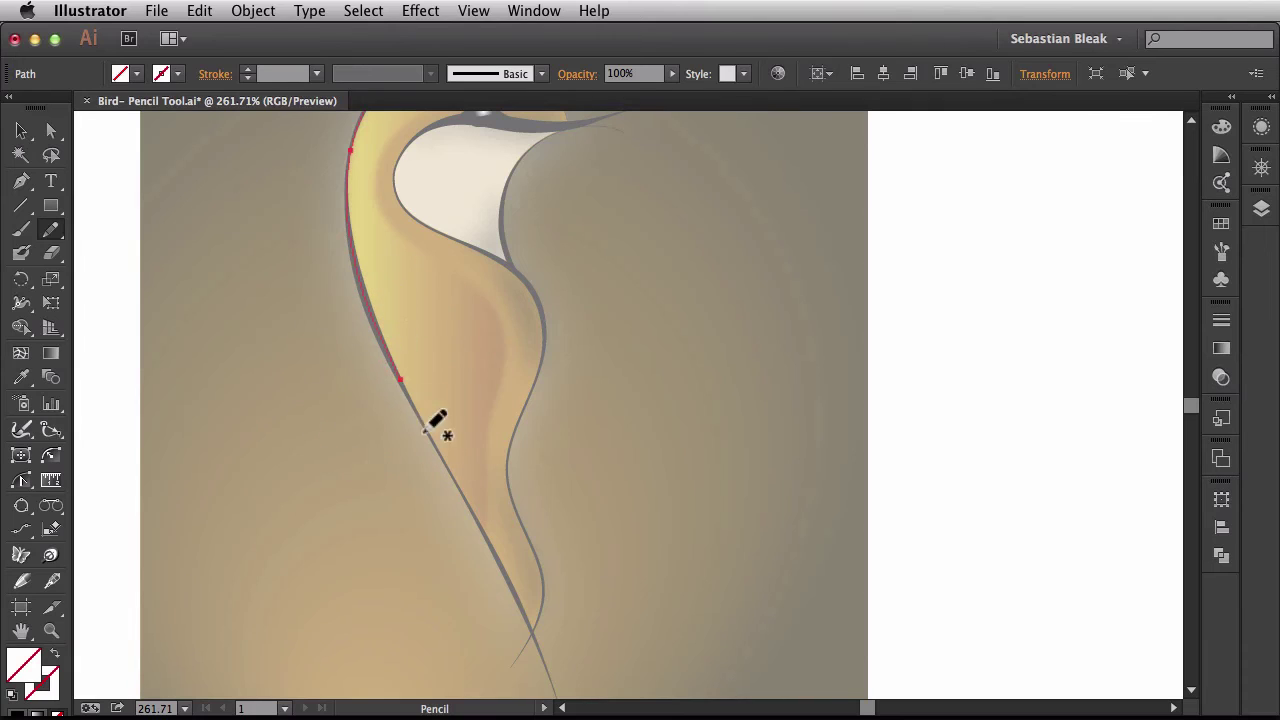
key(space)
drag(529, 551, 448, 425)
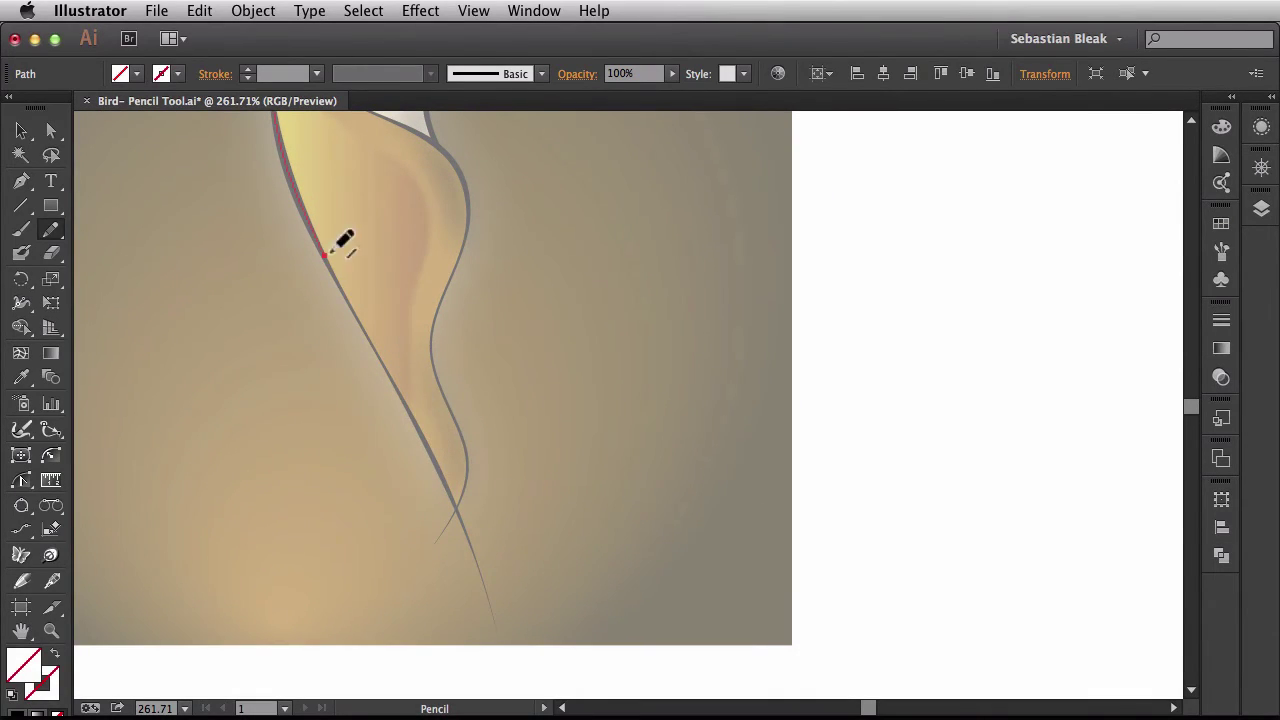
mouse_move(323, 254)
mouse_down()
mouse_move(377, 357)
mouse_move(251, 611)
mouse_move(814, 463)
mouse_move(737, 316)
mouse_move(546, 289)
mouse_move(129, 340)
mouse_move(413, 471)
mouse_move(440, 530)
mouse_move(459, 511)
mouse_up()
key(alt)
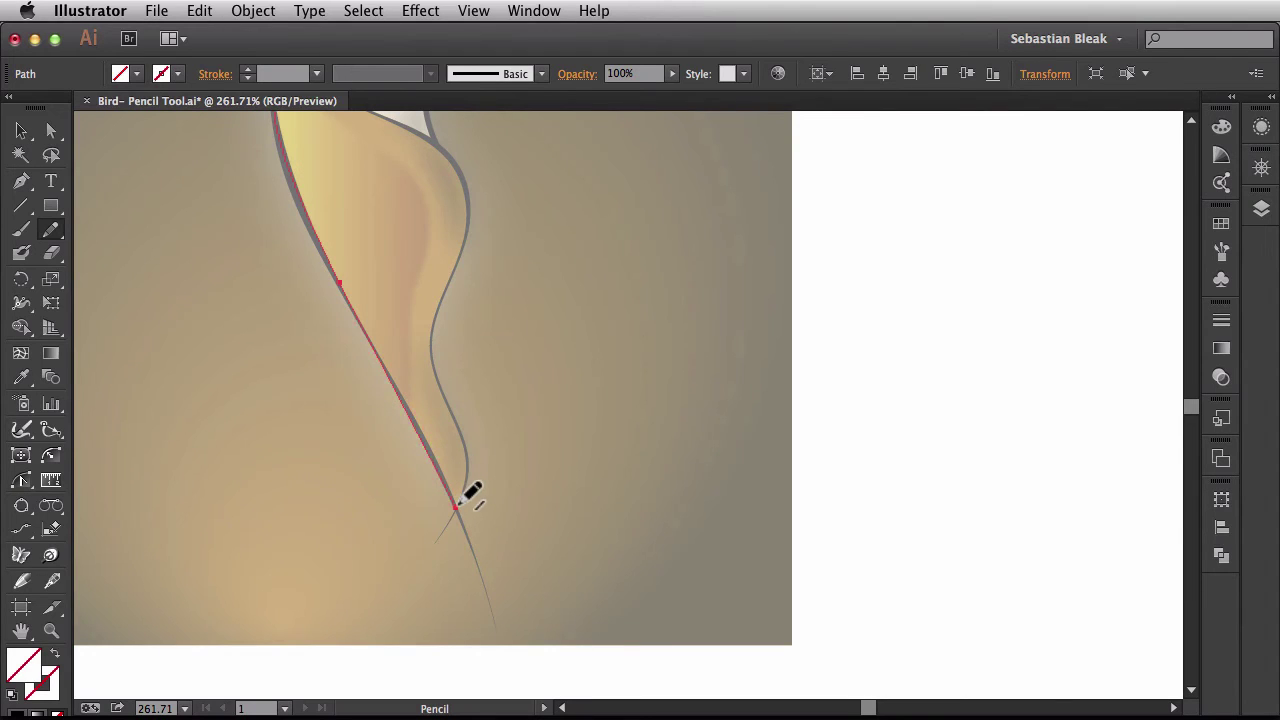
Step: Extend the pencil path up the bird's right body edge toward the throat
mouse_move(457, 505)
mouse_down()
mouse_move(467, 448)
mouse_move(431, 365)
mouse_up()
mouse_move(443, 286)
mouse_down()
mouse_move(436, 321)
mouse_move(457, 240)
mouse_up()
drag(440, 312, 467, 220)
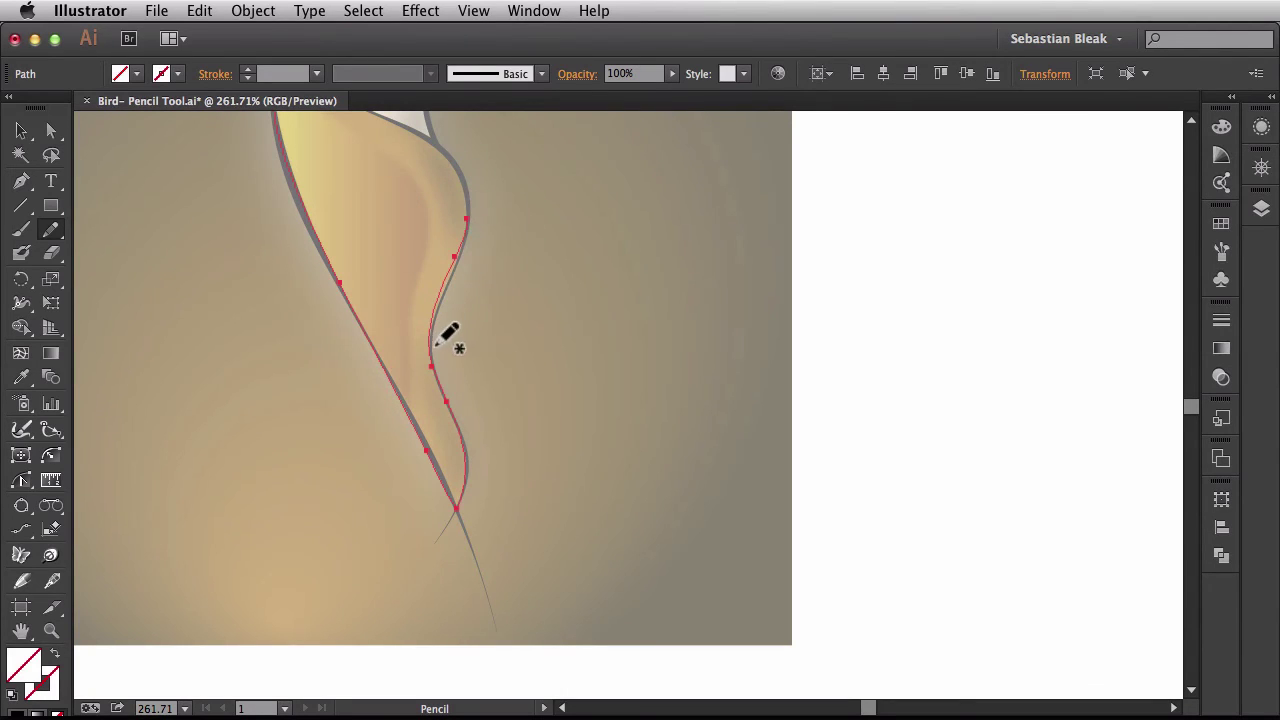
mouse_move(434, 330)
mouse_down()
mouse_move(461, 233)
mouse_move(434, 322)
mouse_up()
key(space)
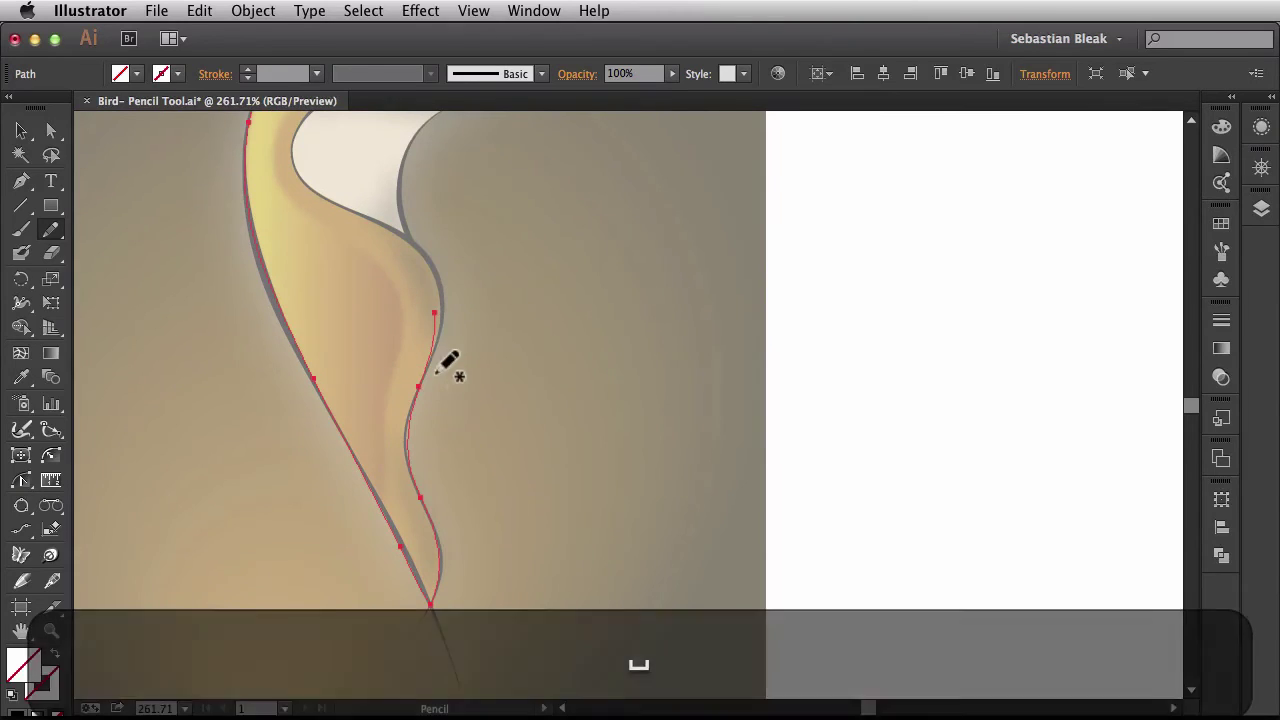
drag(419, 388, 445, 292)
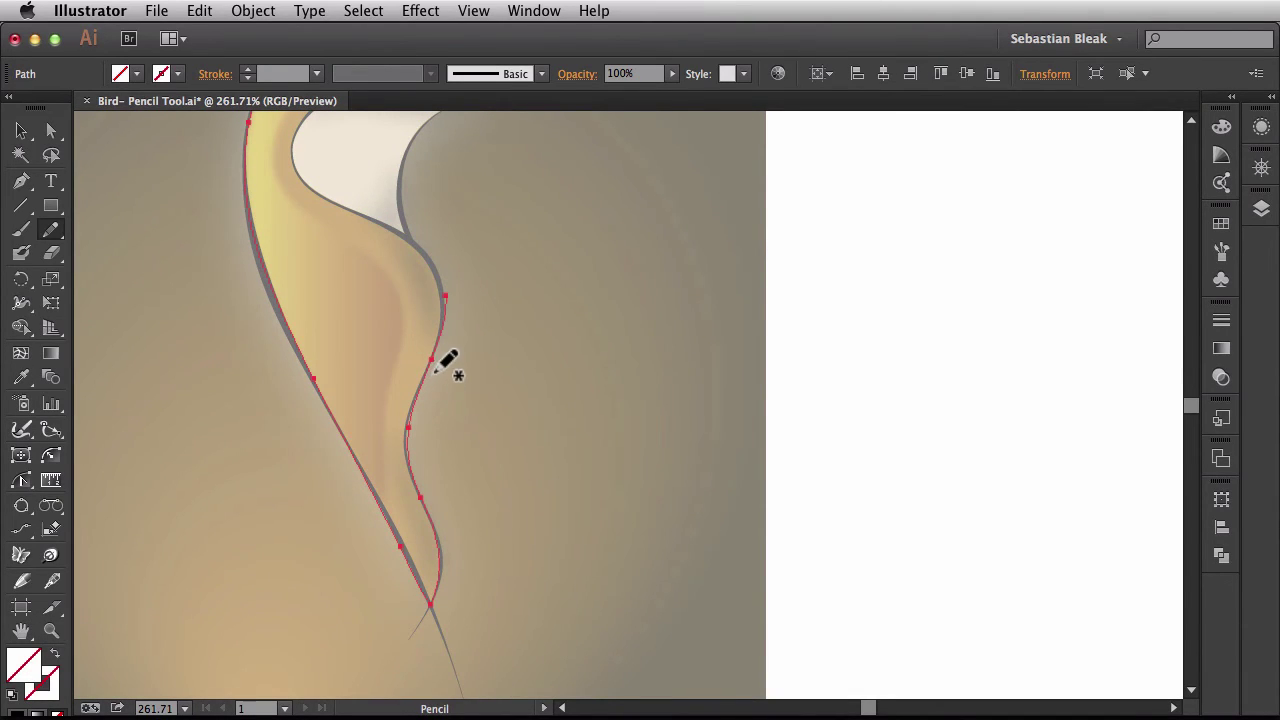
key(Return)
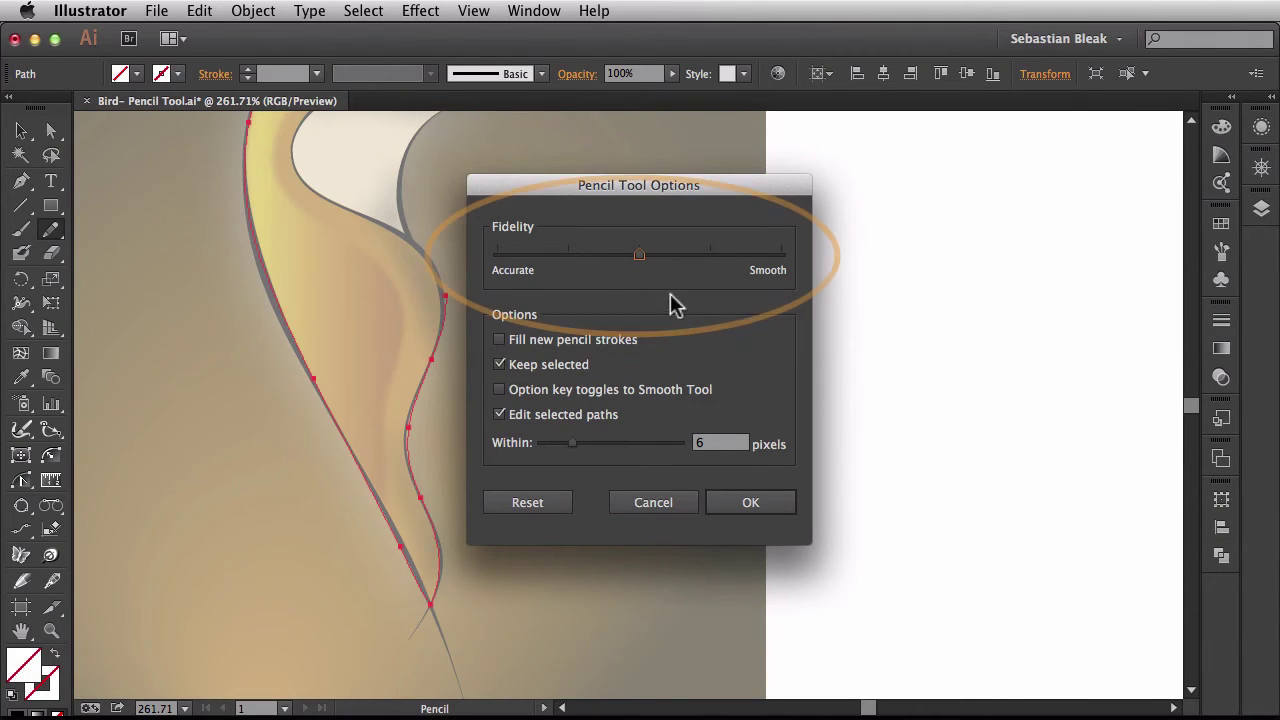
Step: Move Fidelity to one step below Smooth and apply the setting
drag(641, 257, 710, 257)
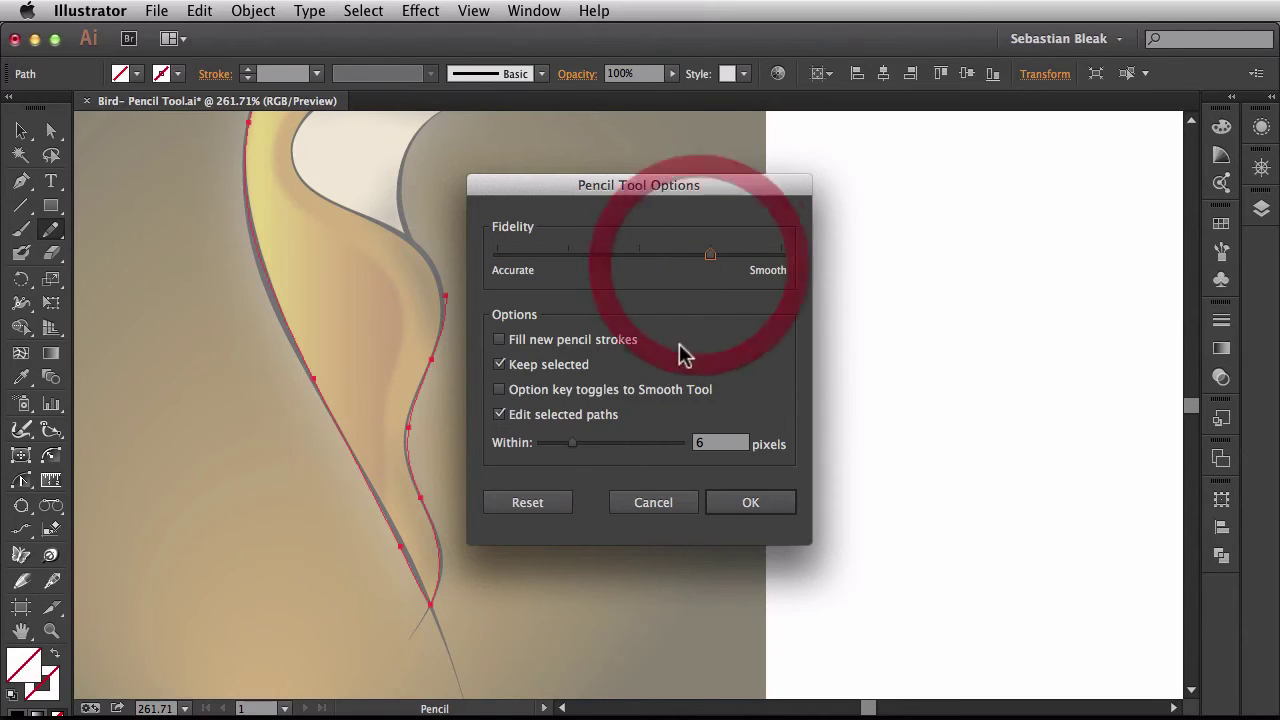
click(740, 502)
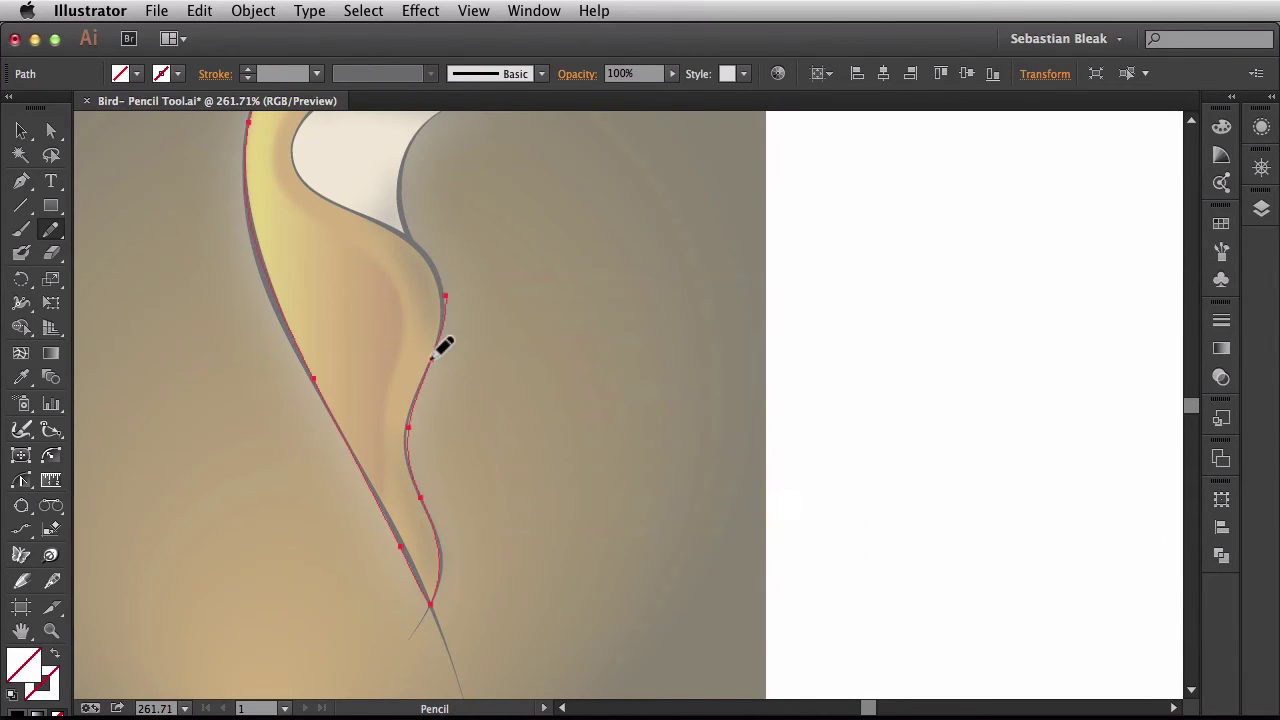
Step: Continue the outline up the throat, around the beak and across the crown of the head
mouse_move(430, 356)
mouse_down()
mouse_move(437, 257)
mouse_move(443, 270)
mouse_move(420, 246)
mouse_move(402, 182)
mouse_up()
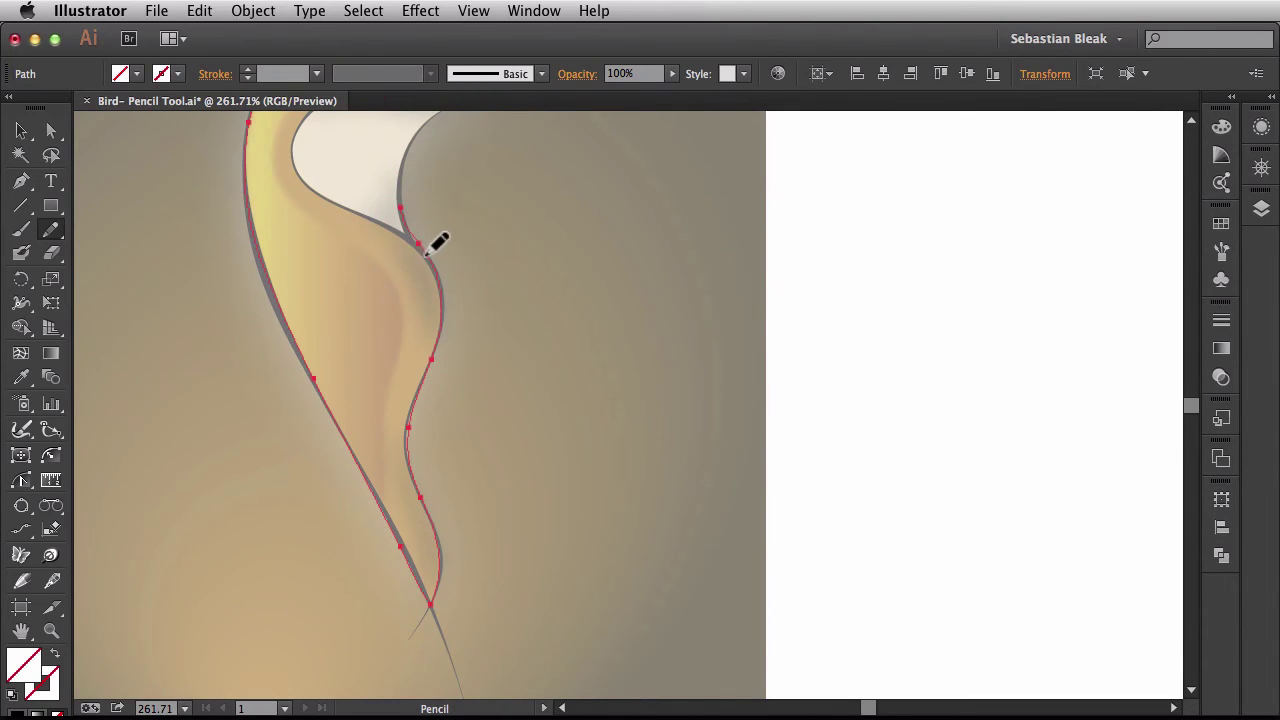
mouse_move(409, 240)
mouse_down()
mouse_move(421, 187)
mouse_move(395, 251)
mouse_move(388, 356)
mouse_up()
key(space)
mouse_move(368, 398)
mouse_down()
mouse_move(370, 318)
mouse_move(356, 333)
mouse_move(372, 336)
mouse_move(386, 292)
mouse_move(419, 272)
mouse_up()
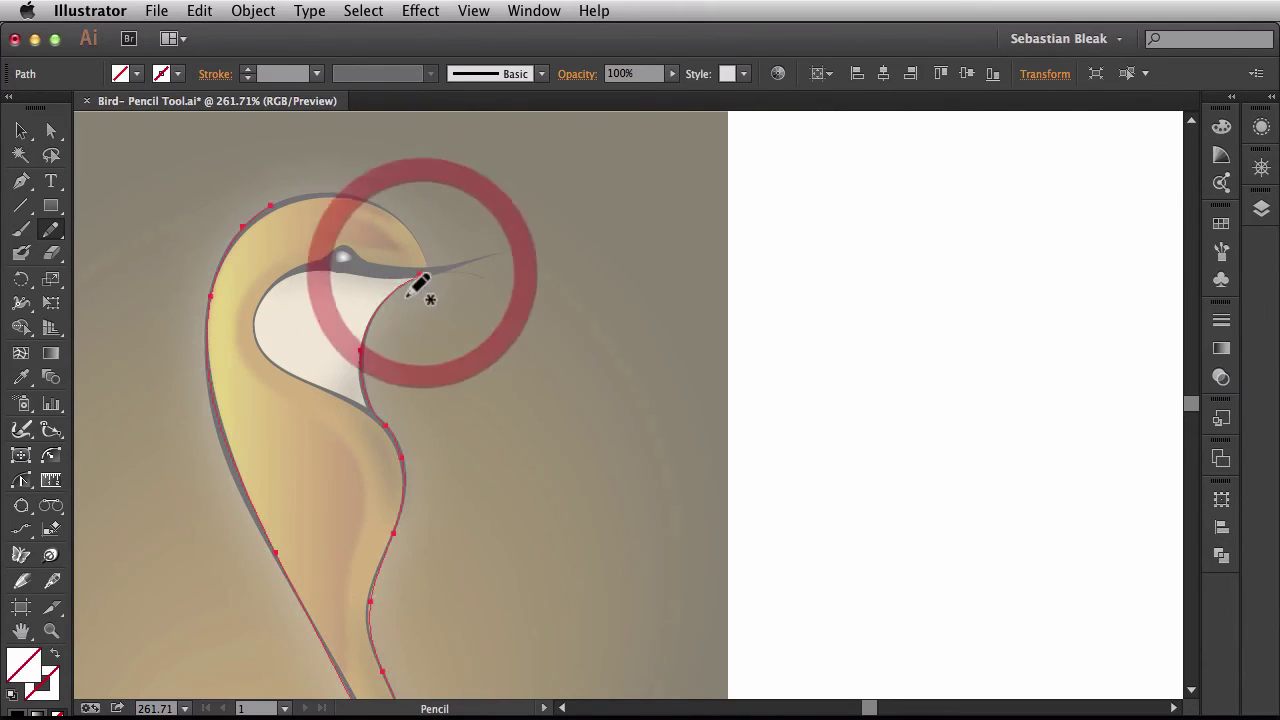
mouse_move(243, 237)
mouse_down()
mouse_move(308, 192)
mouse_move(267, 212)
mouse_move(313, 196)
mouse_move(389, 216)
mouse_move(369, 201)
mouse_move(421, 270)
mouse_up()
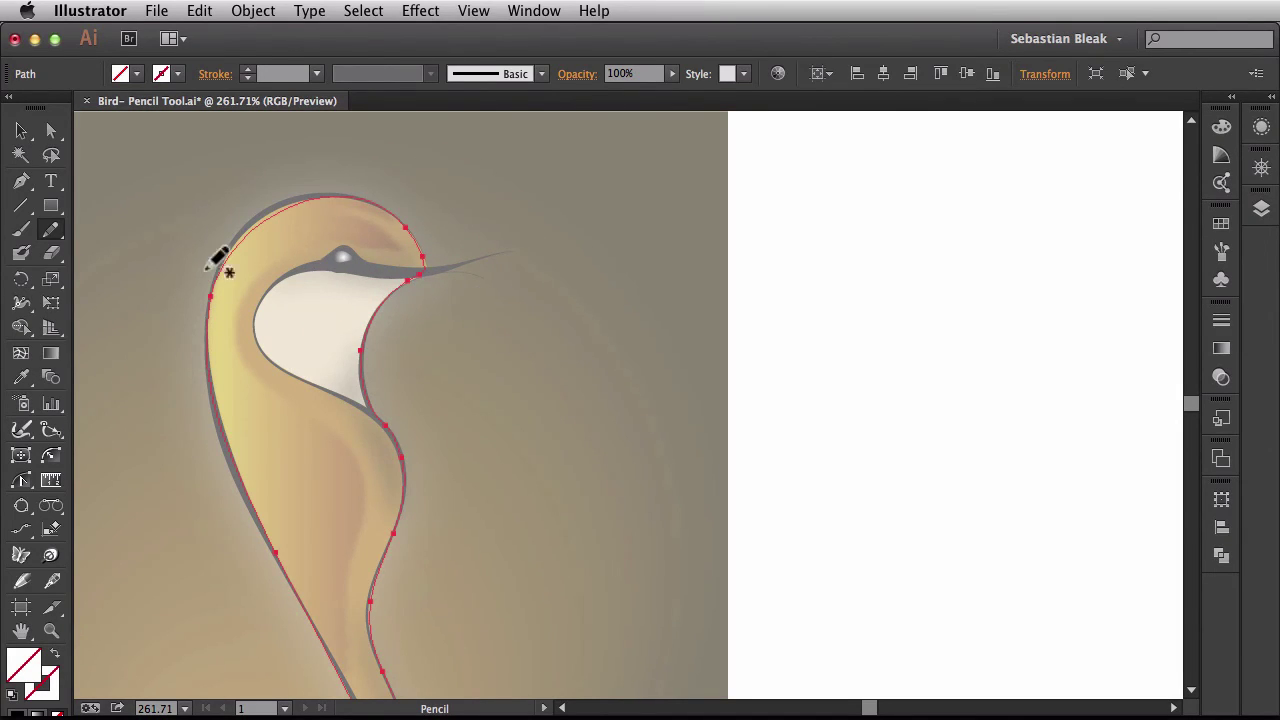
mouse_move(213, 293)
mouse_down()
mouse_move(257, 214)
mouse_move(348, 199)
mouse_move(321, 195)
mouse_move(368, 201)
mouse_up()
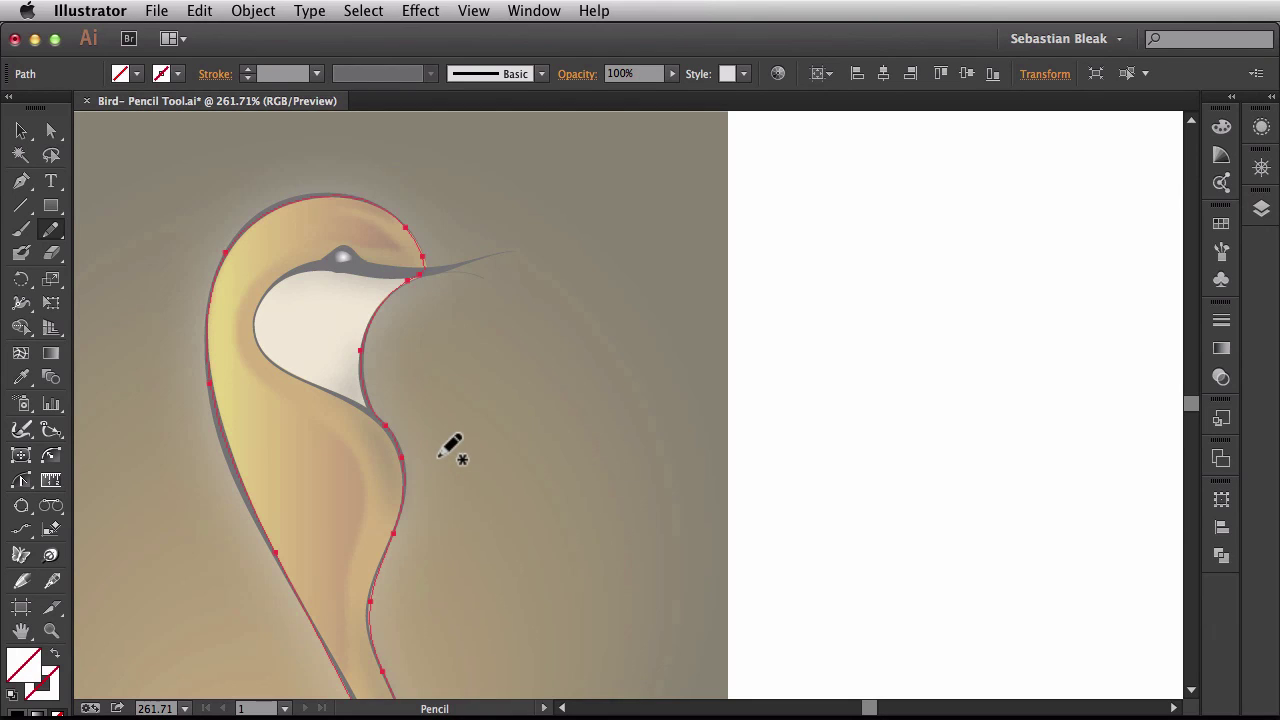
Step: Push Pencil Fidelity further toward Smooth and apply it
key(Return)
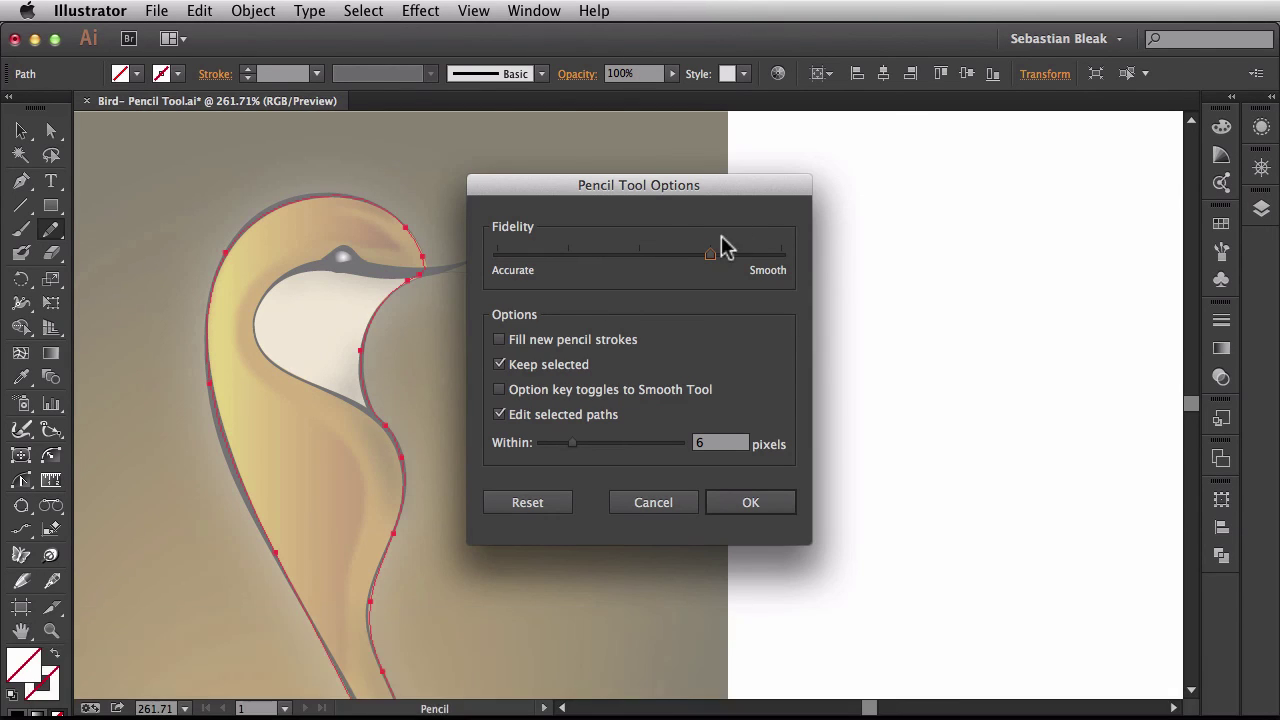
drag(757, 257, 790, 257)
click(745, 503)
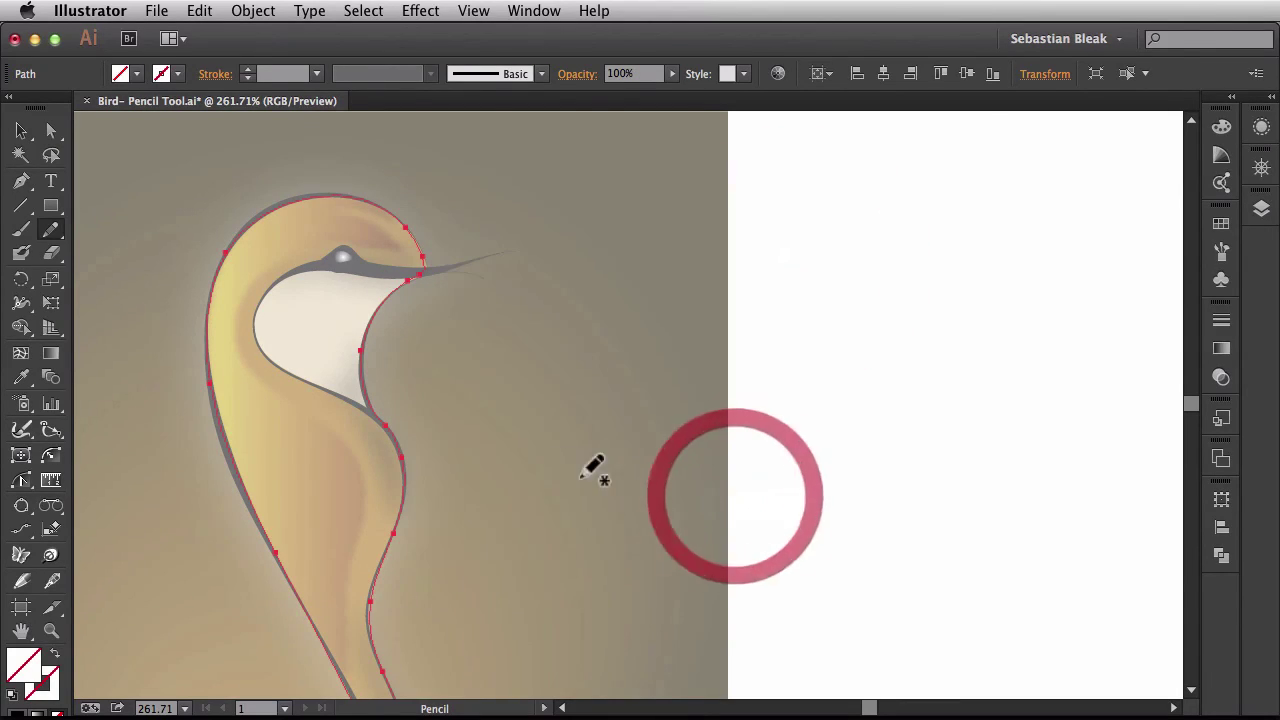
Step: Redraw the lower neck curve to hug the throat, then view the whole bird outline
key(space)
mouse_move(457, 517)
mouse_down()
mouse_move(429, 436)
mouse_move(436, 391)
mouse_move(384, 374)
mouse_move(357, 435)
mouse_move(363, 486)
mouse_up()
drag(379, 396, 380, 392)
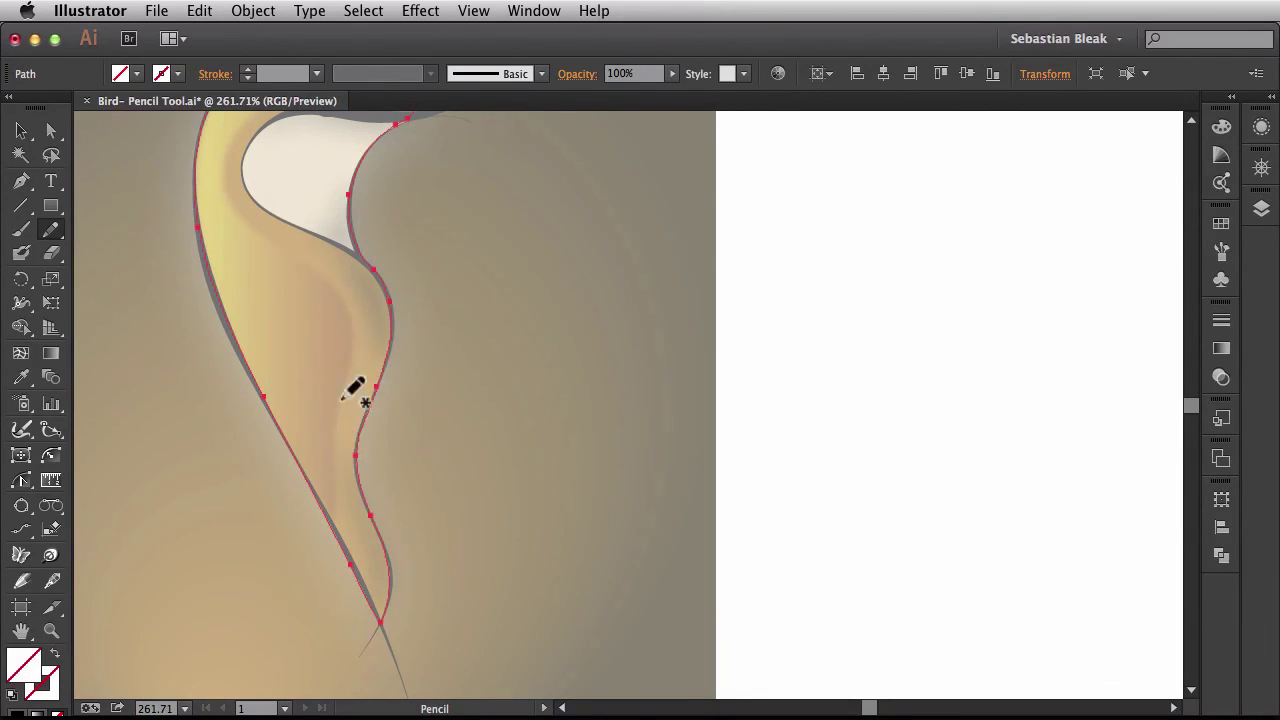
drag(366, 261, 391, 317)
key(space)
drag(331, 370, 414, 423)
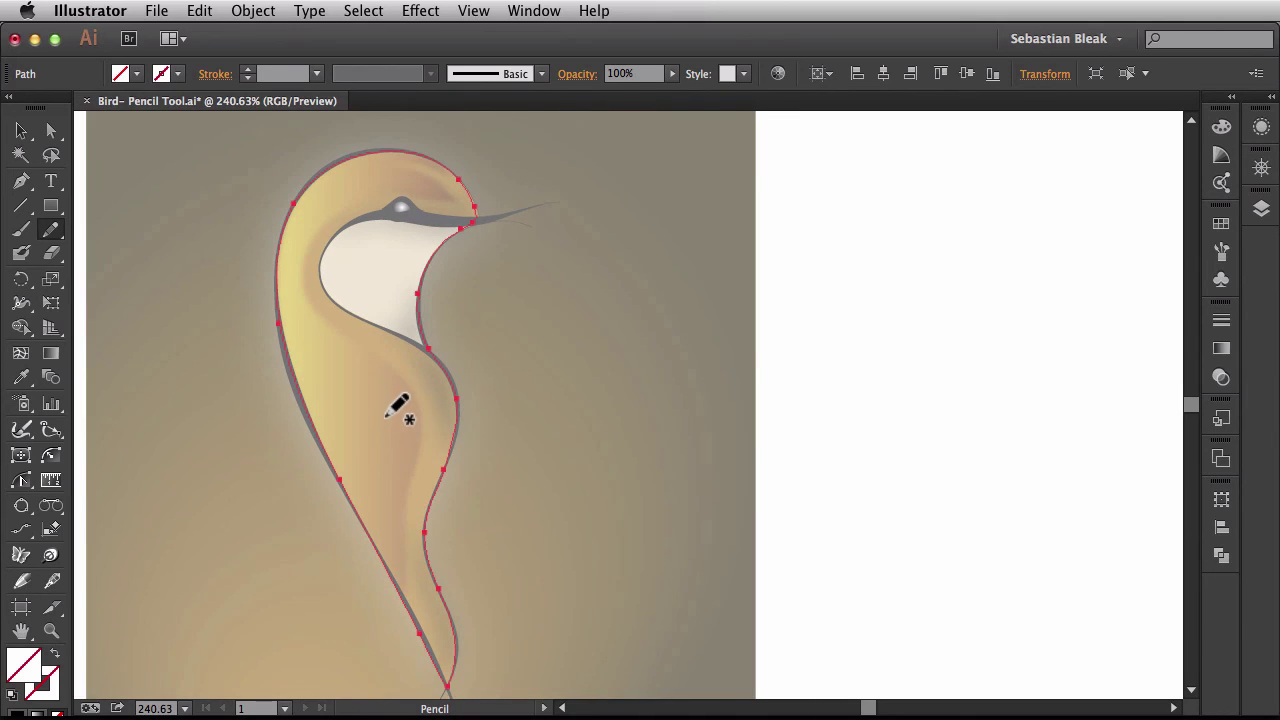